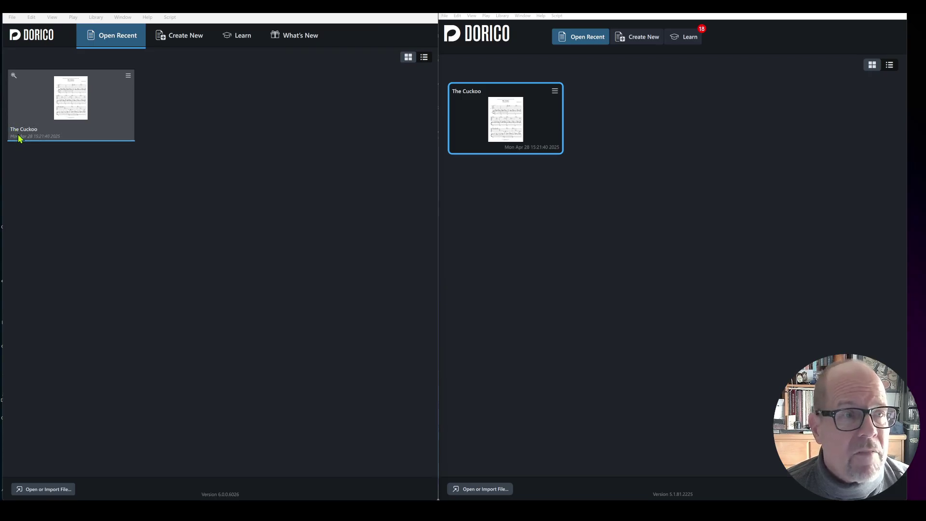
Enlarge the first-page preview on The Cuckoo's recent-project card in the Dorico 6 hub
click(14, 76)
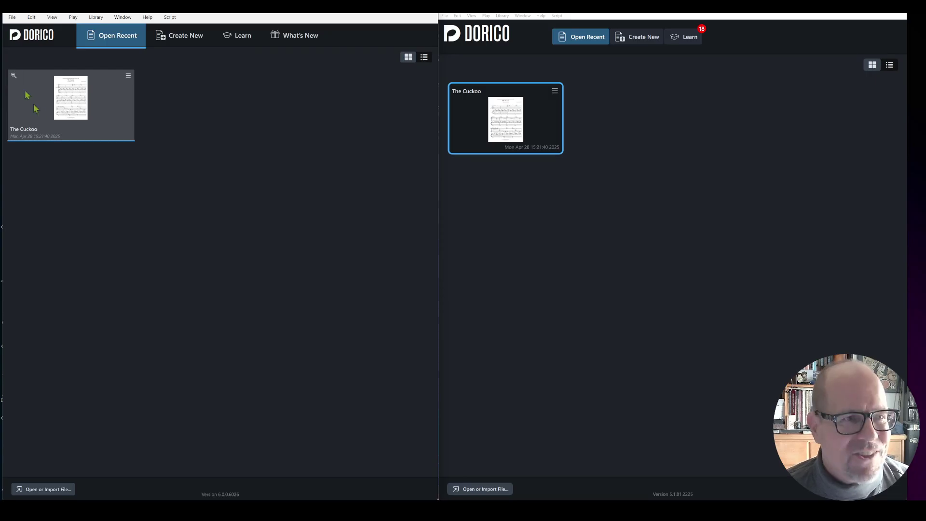
mouse_move(13, 77)
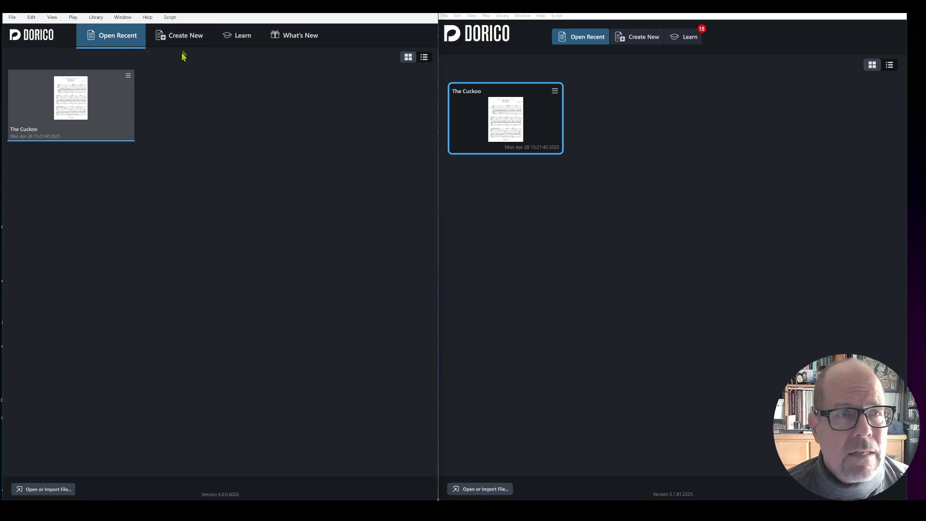
click(301, 38)
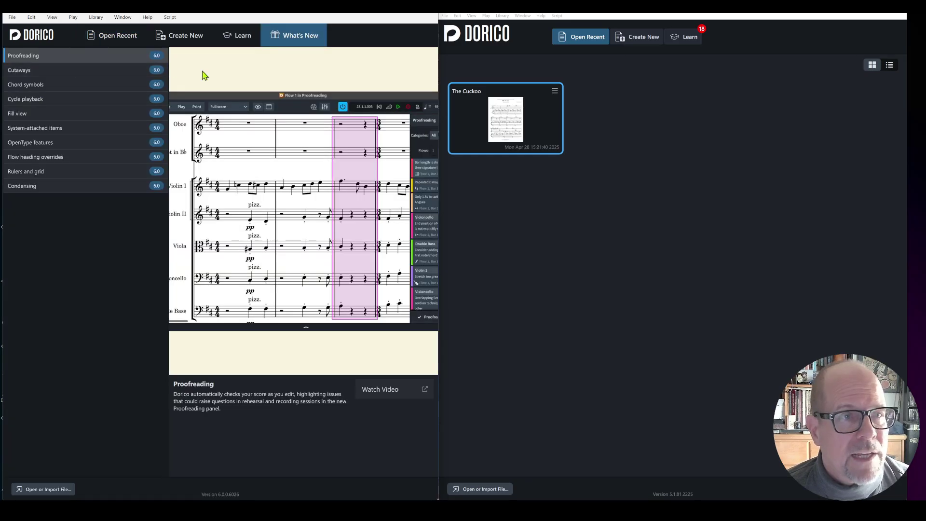
click(46, 99)
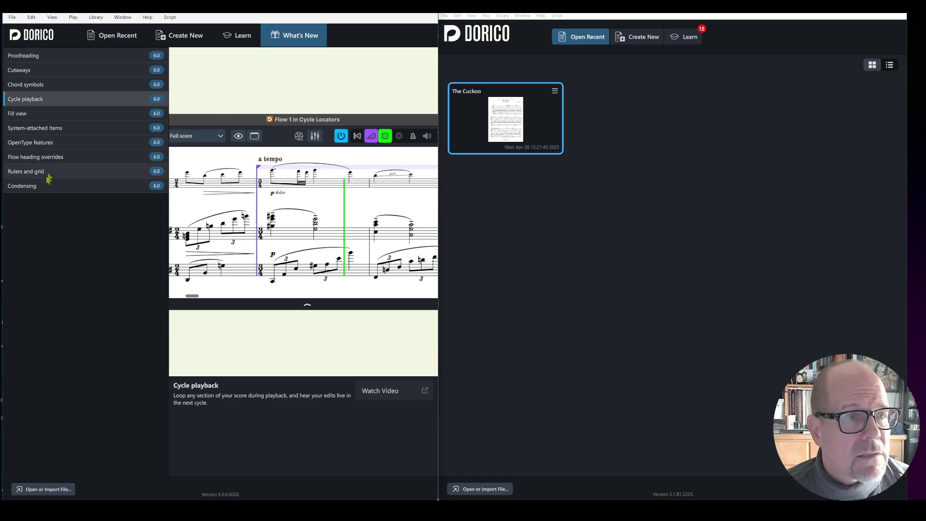
click(41, 56)
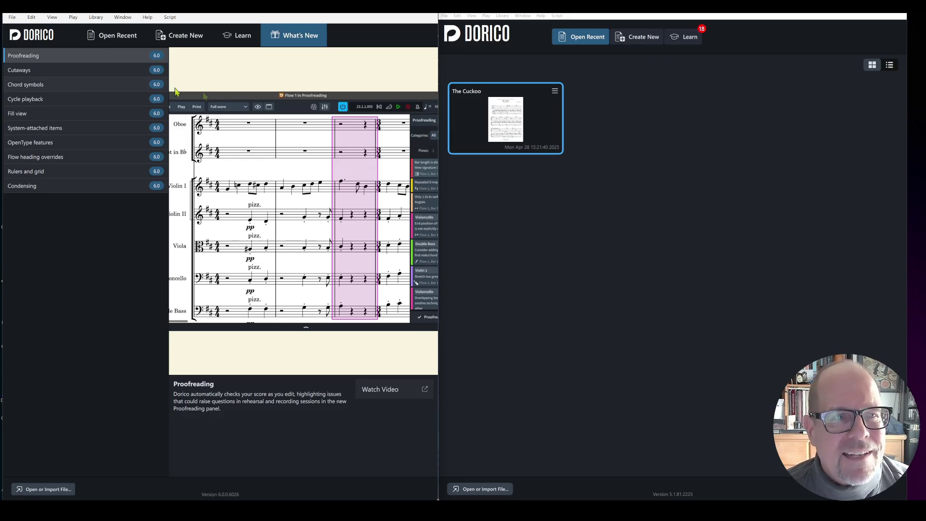
click(139, 39)
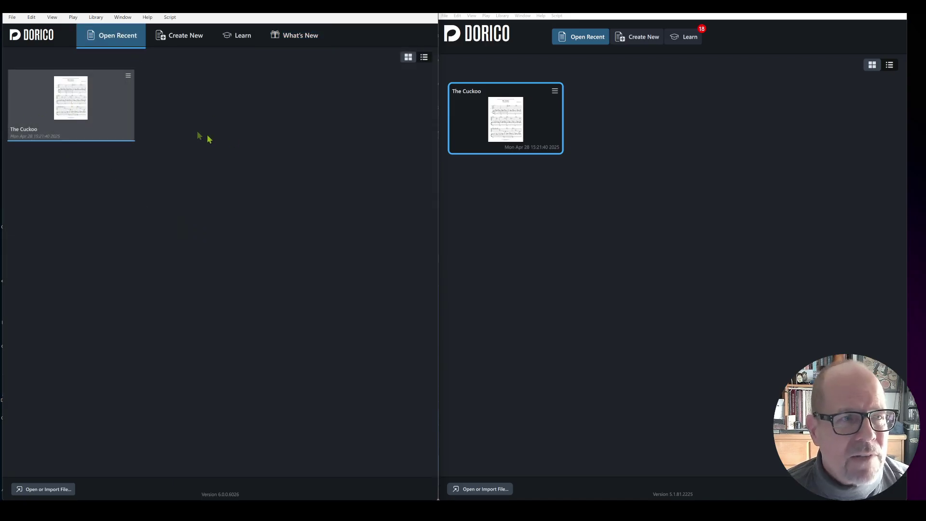
Open The Cuckoo in Dorico 6, accepting the version update, then open it in Dorico 5.1
double_click(57, 98)
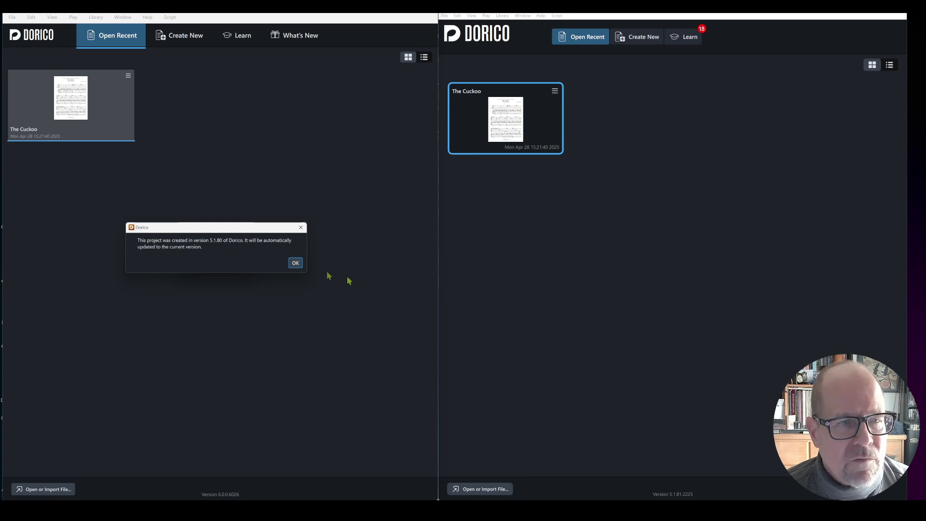
click(295, 263)
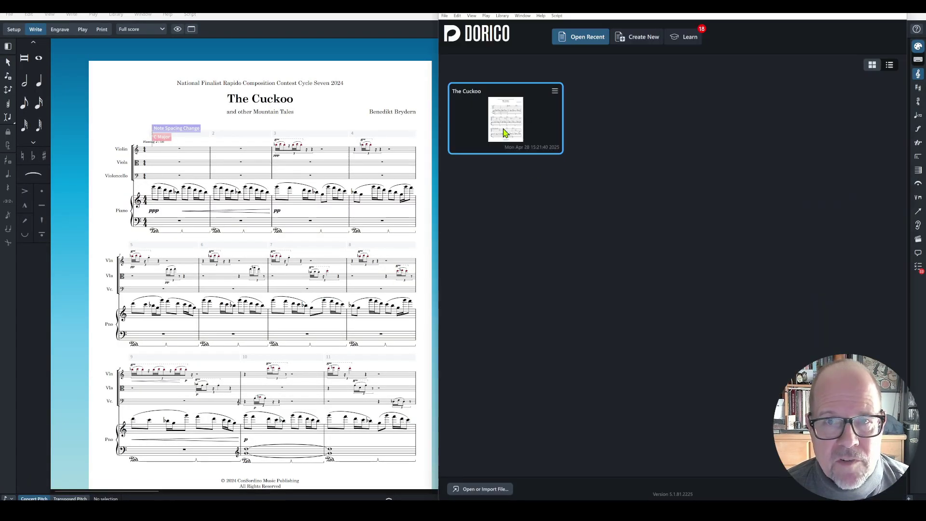
click(510, 131)
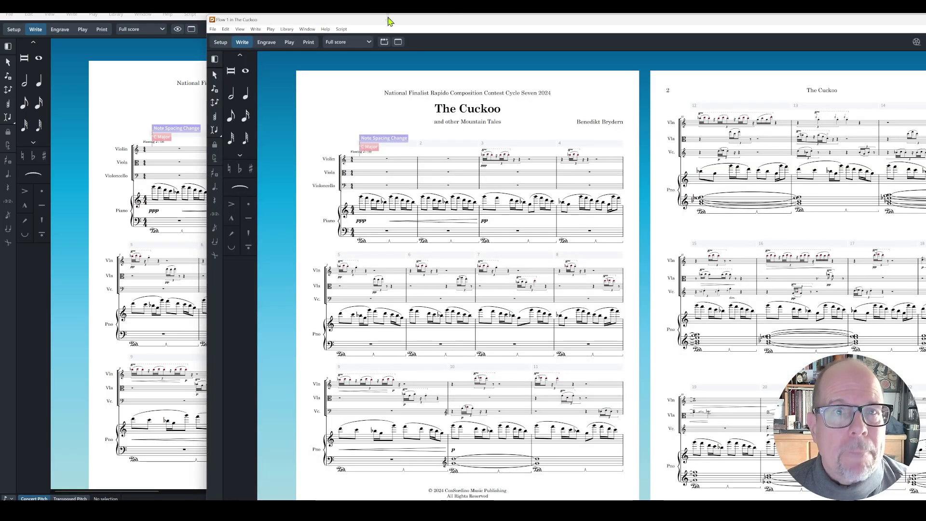
drag(390, 22, 401, 0)
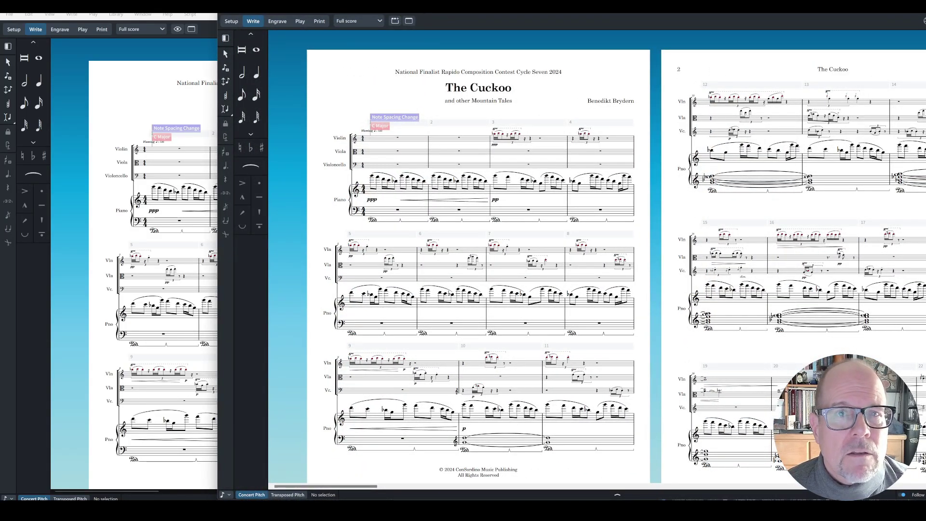
Slide the Dorico 5.1 score window aside to reveal the Dorico 6 score pages
mouse_move(461, 6)
mouse_down()
mouse_move(461, 18)
mouse_move(466, 13)
mouse_up()
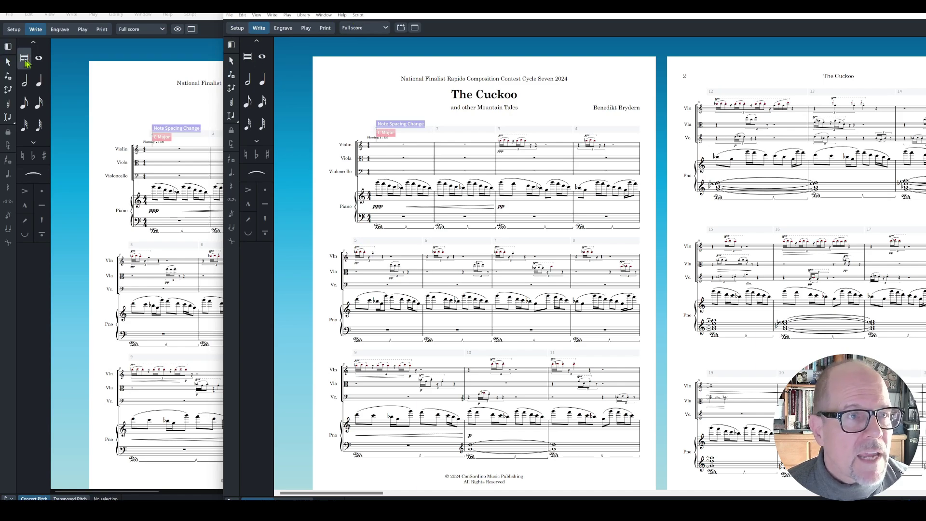
drag(366, 14, 118, 48)
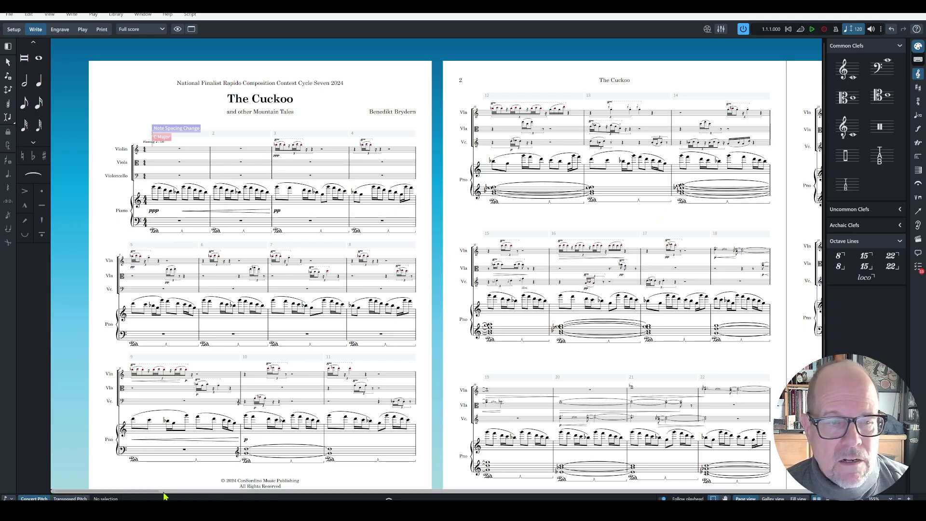
Scroll the score right to show pages 3 and 4, bars 24–47
scroll(150, 496, right, 5)
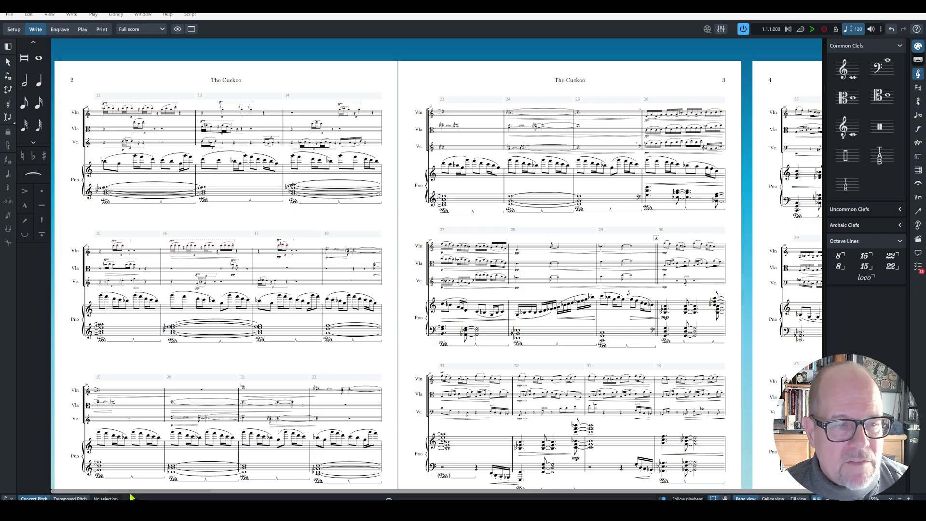
scroll(143, 494, right, 3)
drag(142, 491, 183, 497)
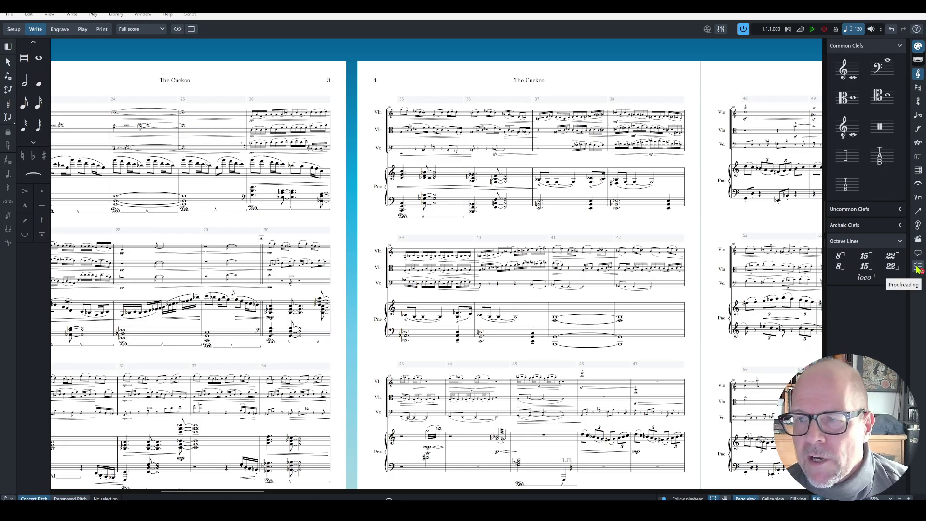
Show Proofreading issues for all categories and jump to the bar 12 Violoncello issue
click(918, 268)
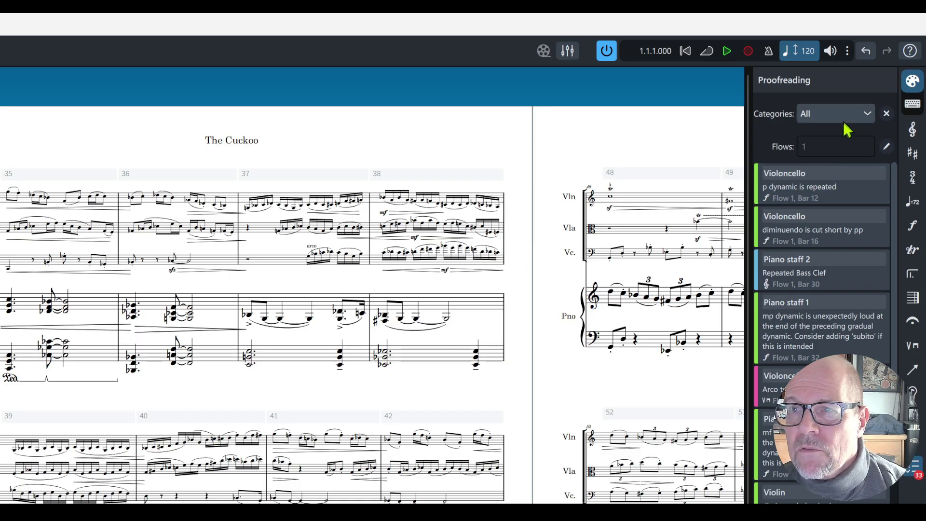
click(866, 114)
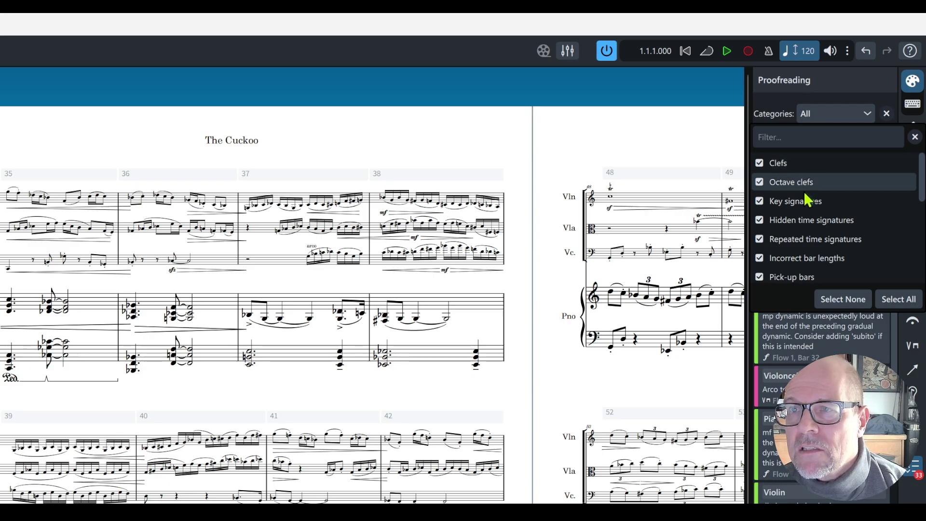
scroll(802, 243, down, 2)
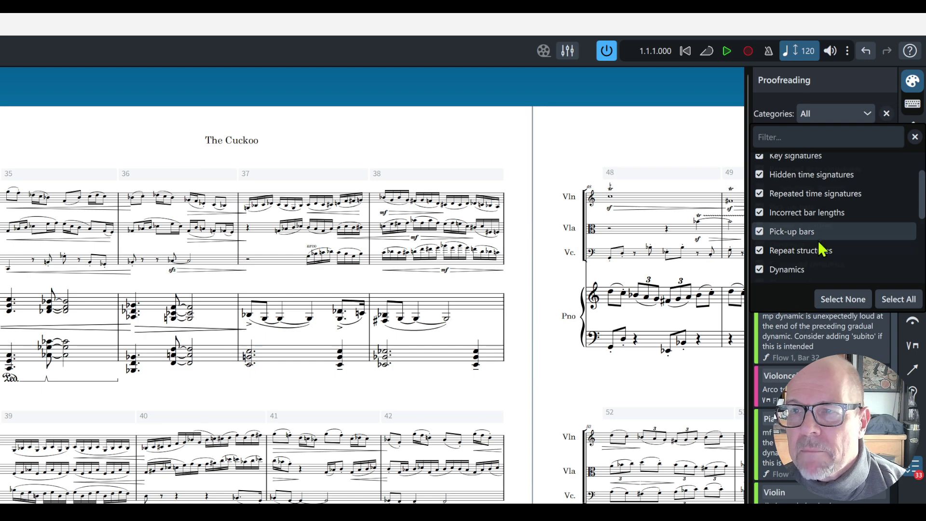
scroll(810, 232, down, 4)
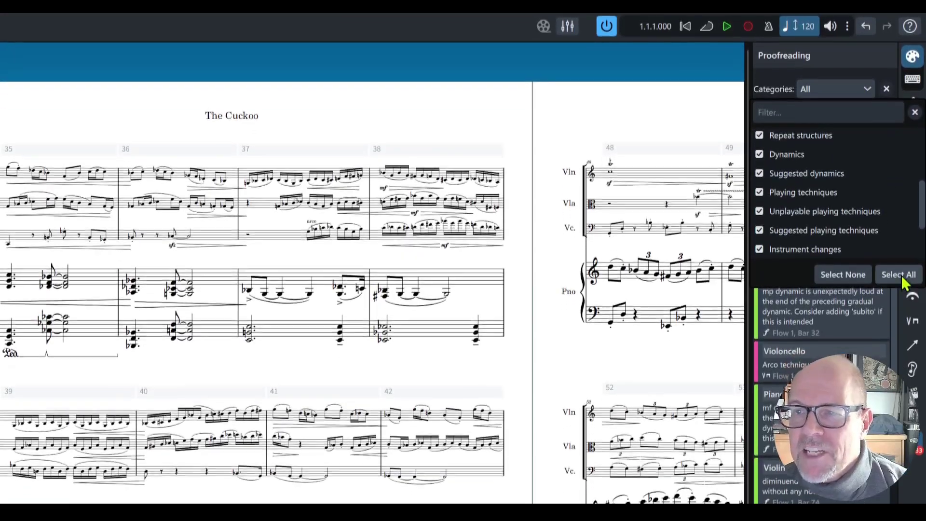
click(870, 89)
click(791, 161)
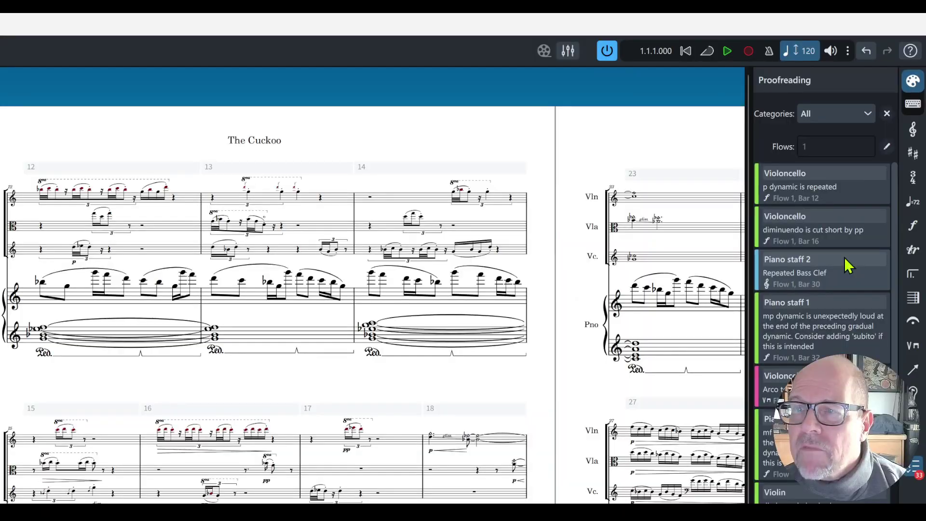
Jump to the repeated bass clef in piano staff 2 at bar 30 and scroll down to it
click(849, 266)
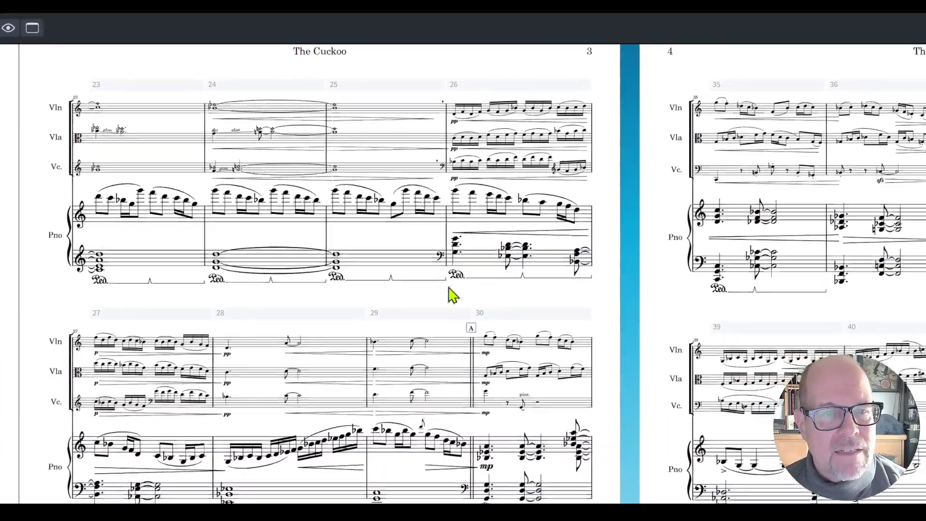
scroll(453, 295, down, 5)
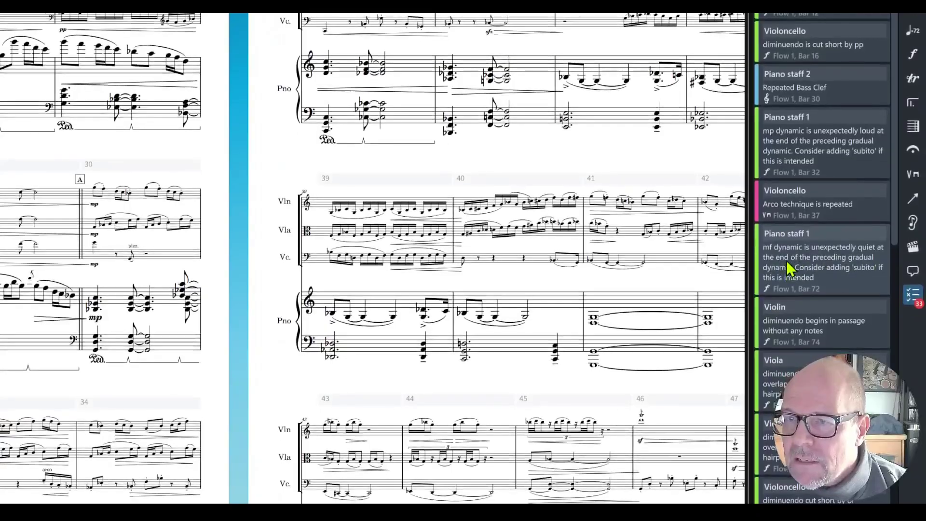
click(822, 267)
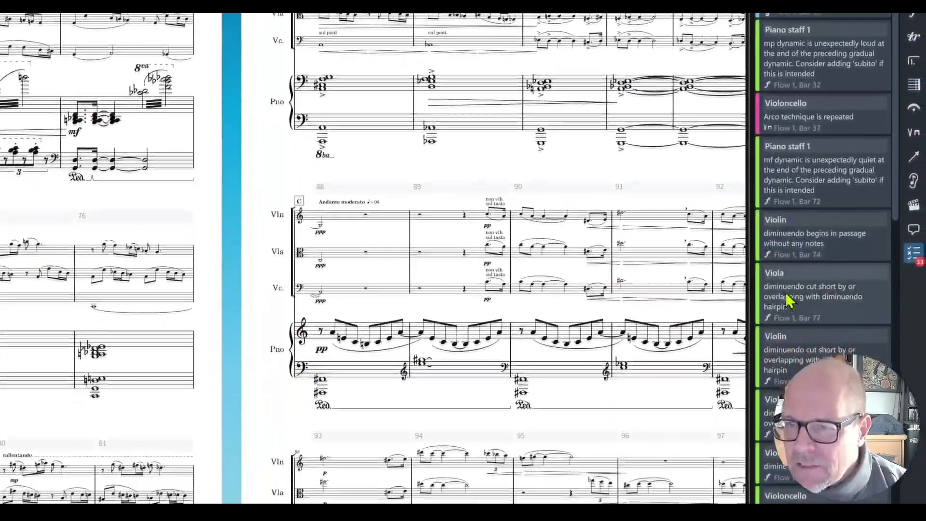
scroll(785, 296, down, 1)
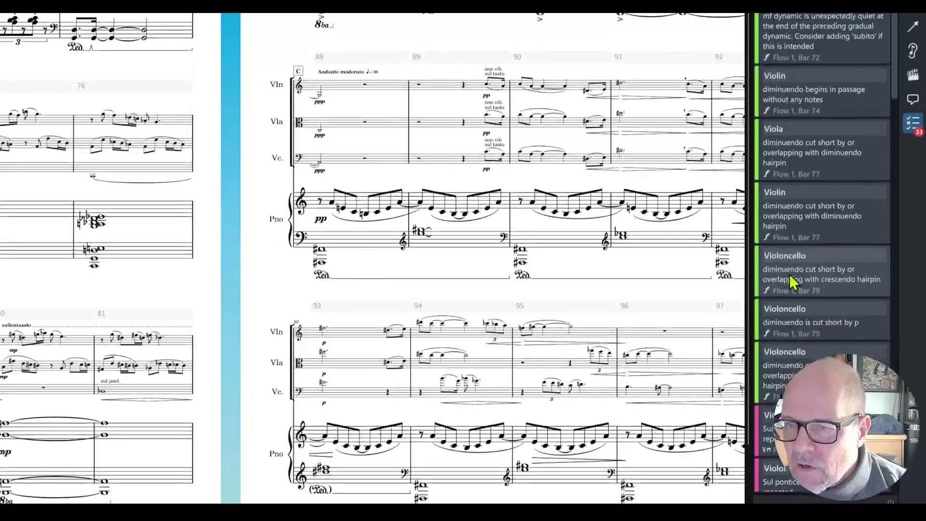
scroll(793, 282, down, 5)
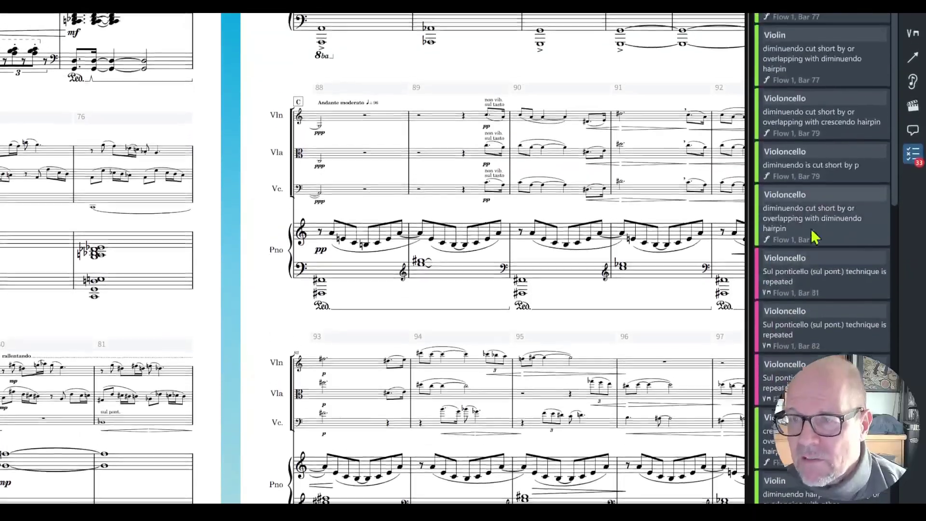
scroll(814, 241, down, 2)
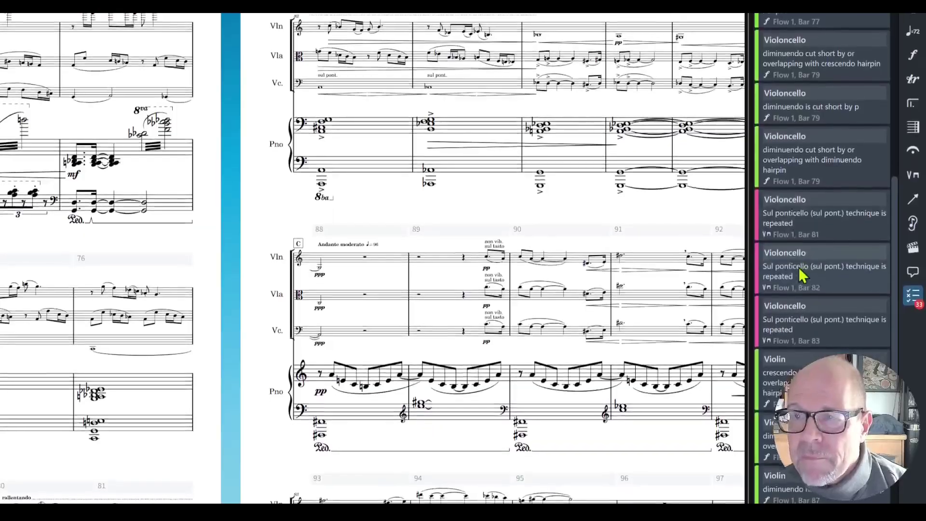
scroll(810, 284, down, 3)
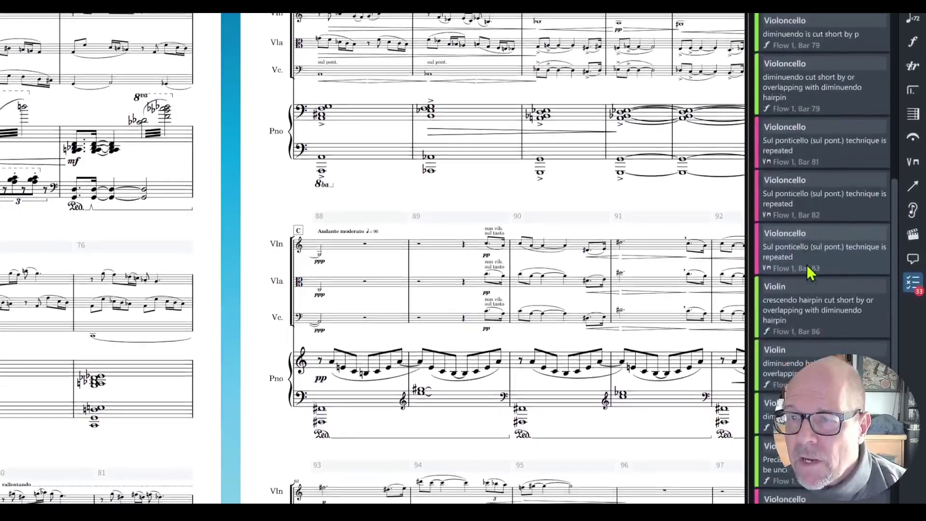
scroll(810, 285, down, 3)
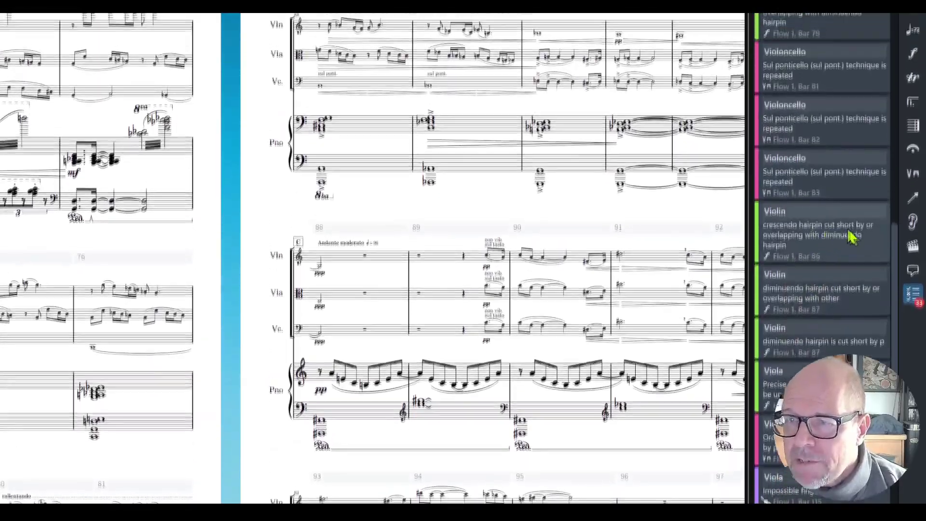
scroll(836, 300, down, 5)
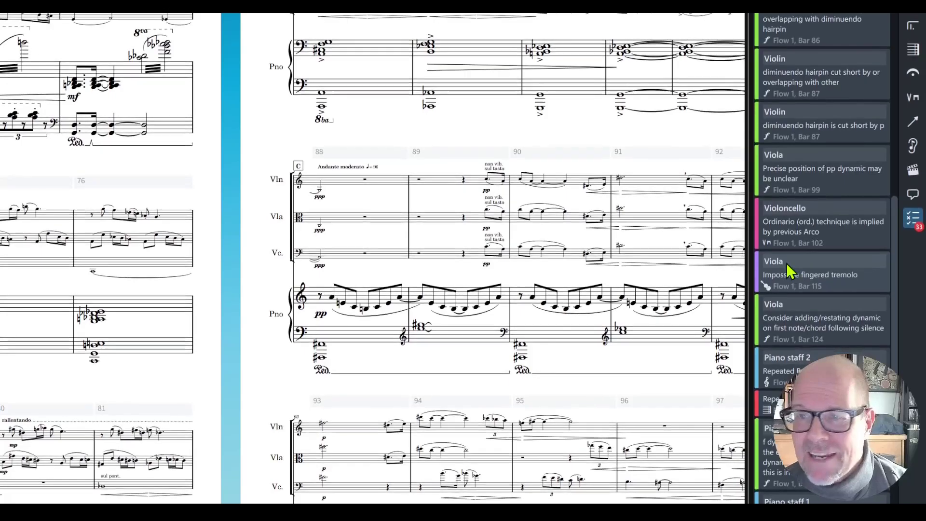
click(785, 265)
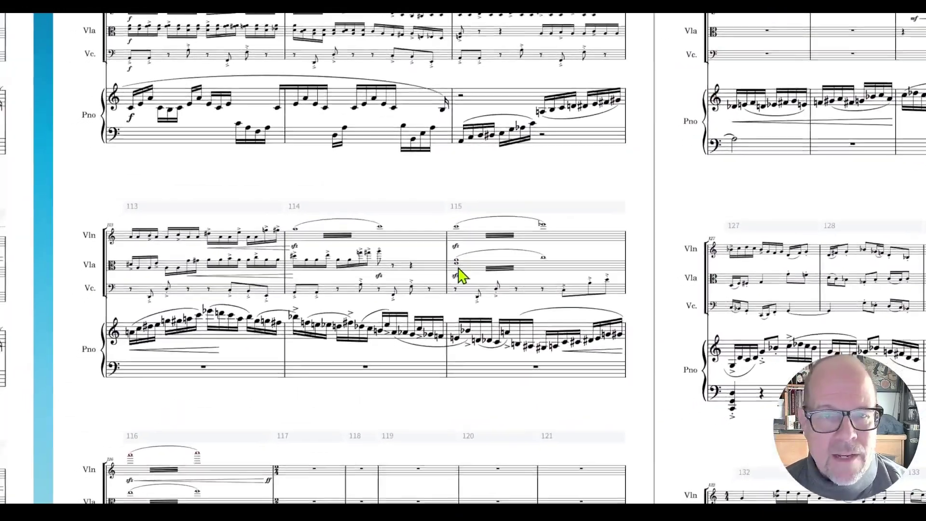
Add an sfz dynamic to the viola whole note in bar 115
click(458, 269)
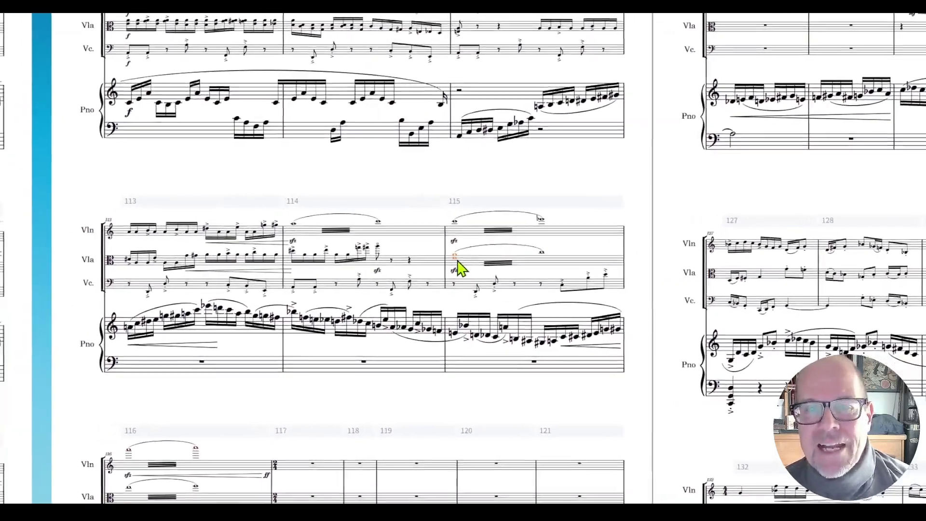
key(shift+d)
text(sfz)
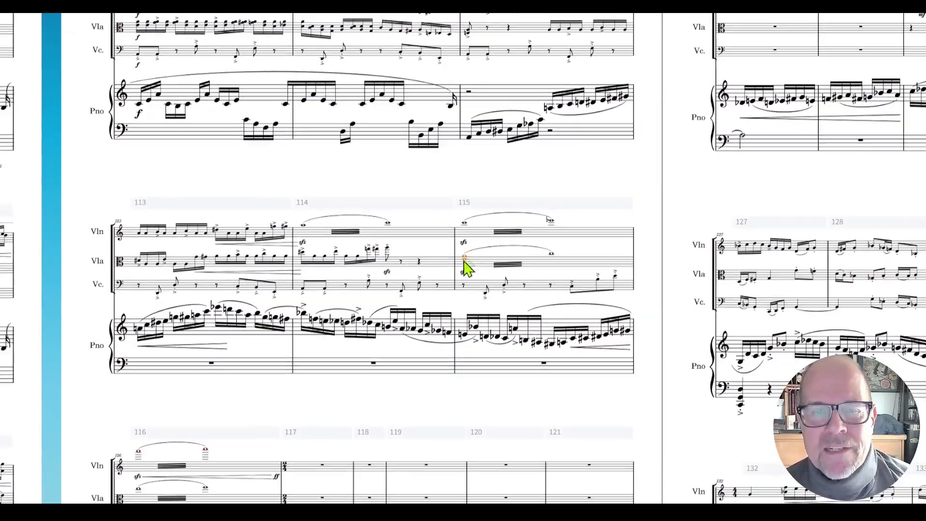
key(Return)
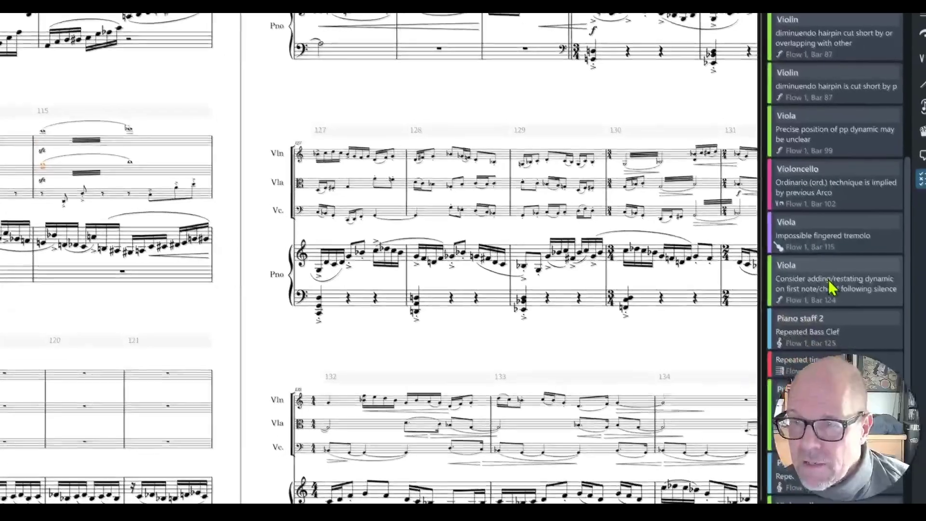
scroll(771, 279, down, 1)
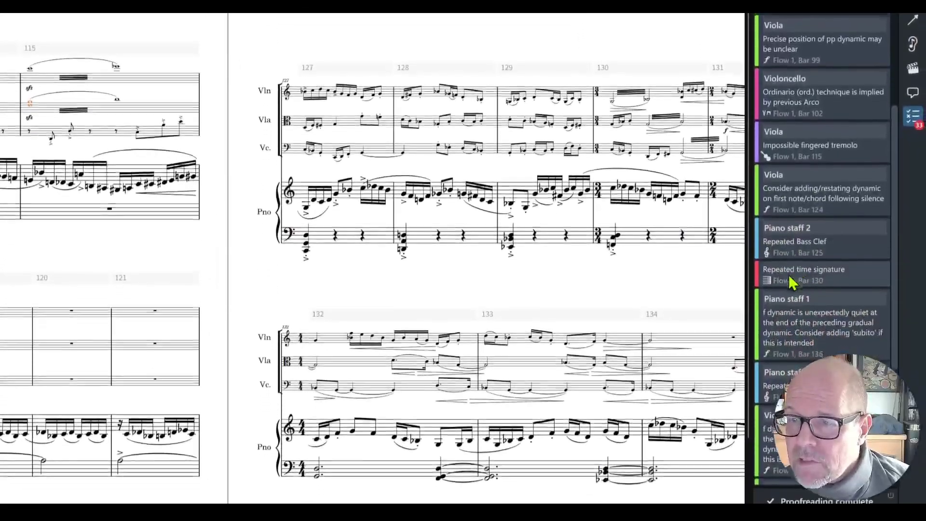
click(793, 280)
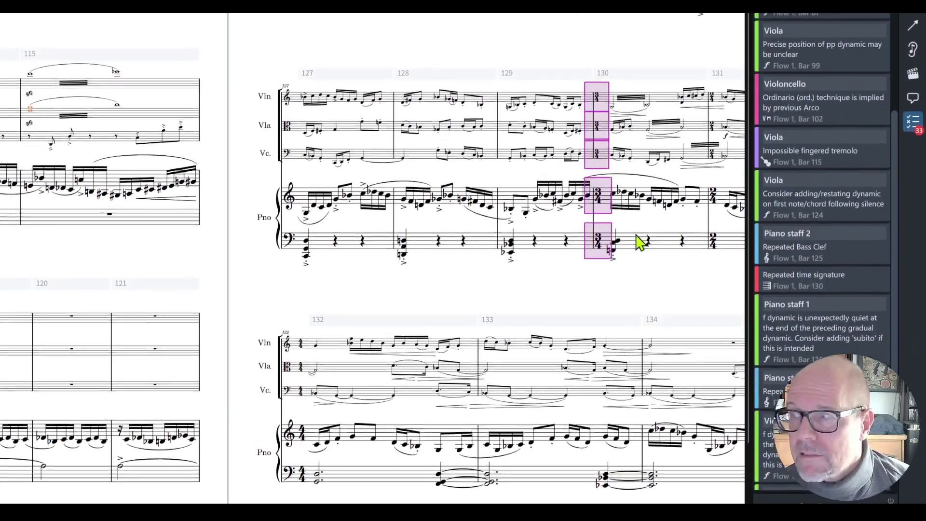
click(646, 215)
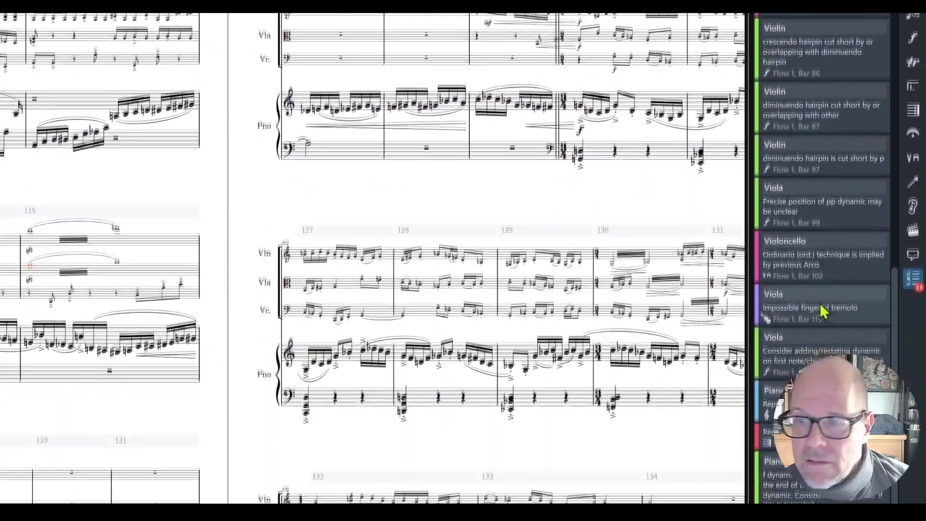
scroll(822, 310, down, 6)
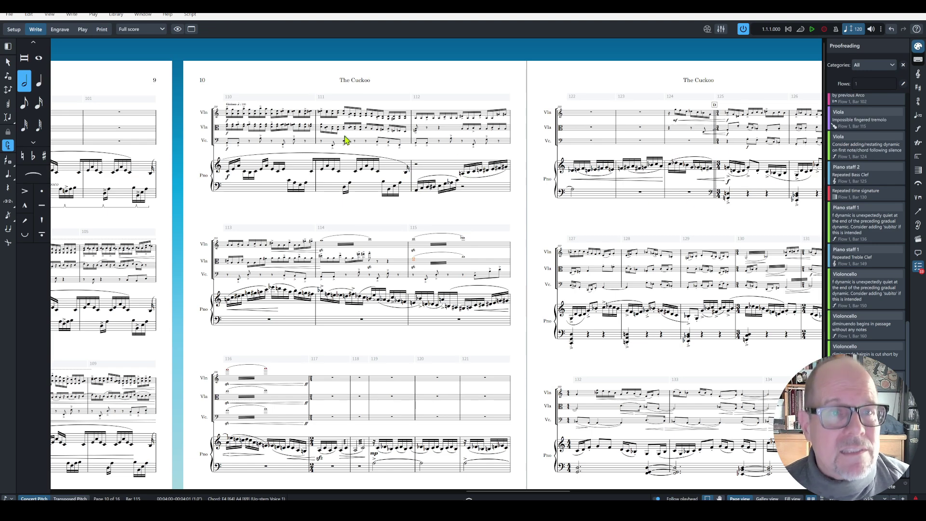
click(178, 28)
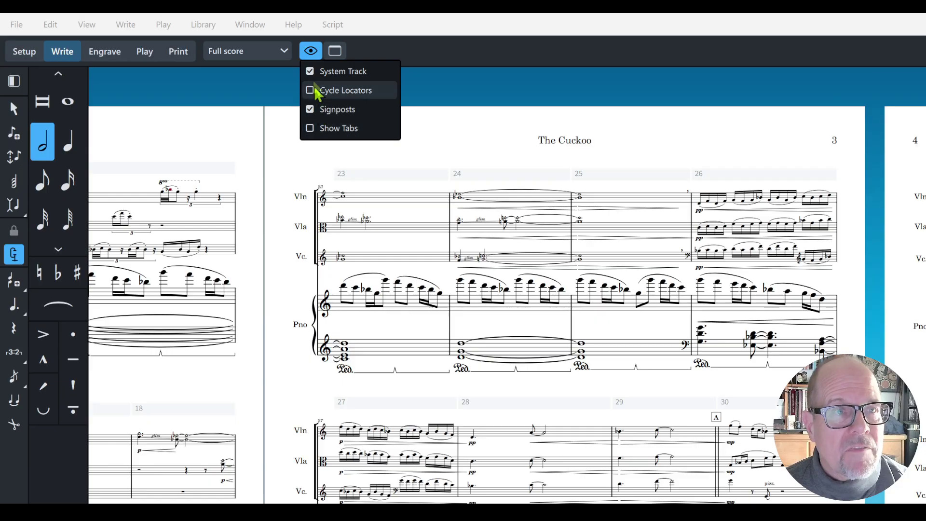
Toggle the system track off and back on twice in the View options
click(311, 72)
click(311, 72)
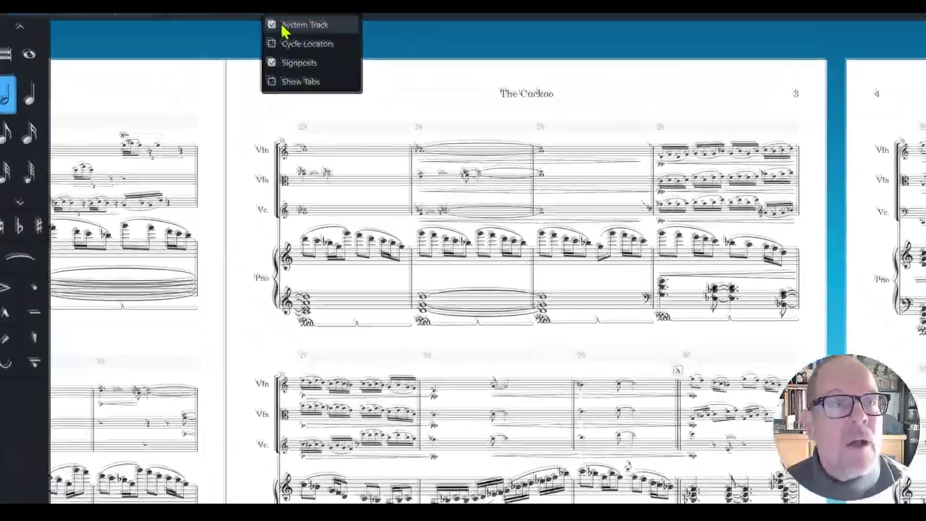
click(272, 25)
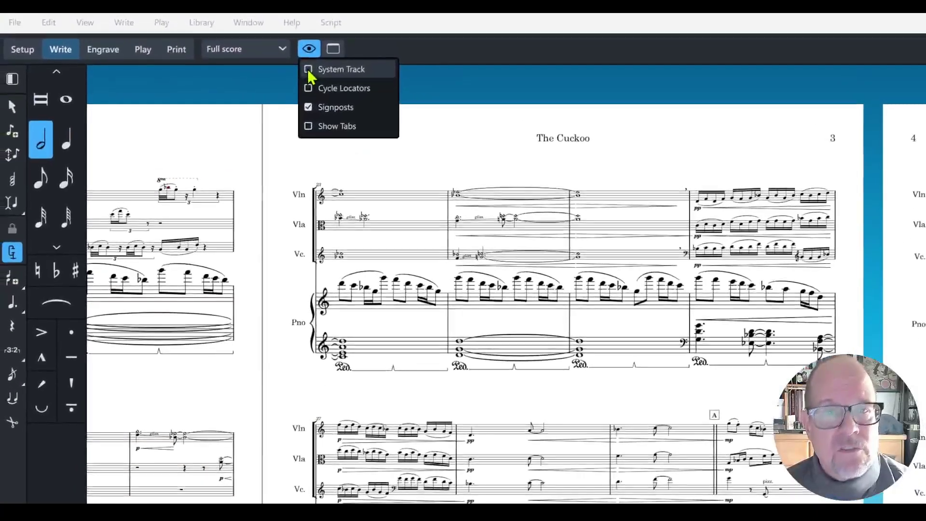
click(308, 71)
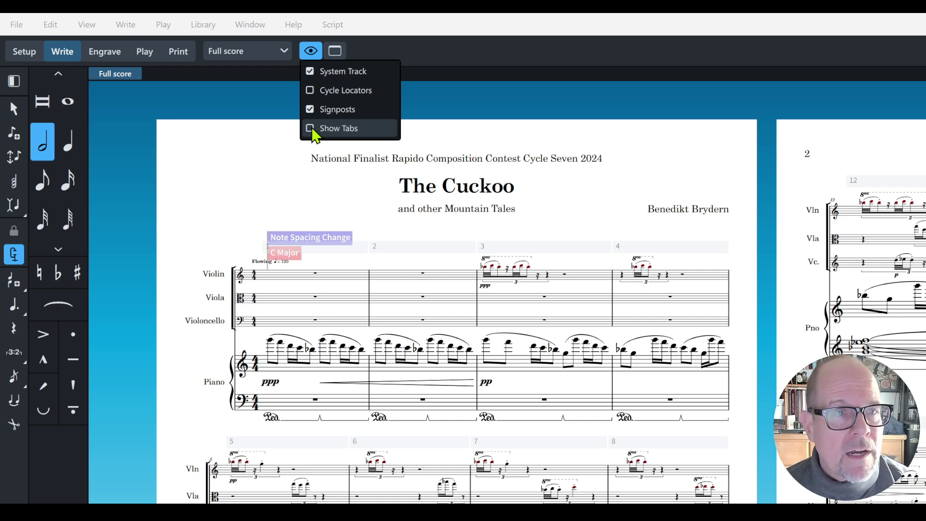
Hide the score tabs, and turn signposts off then back on above bar 1
click(312, 131)
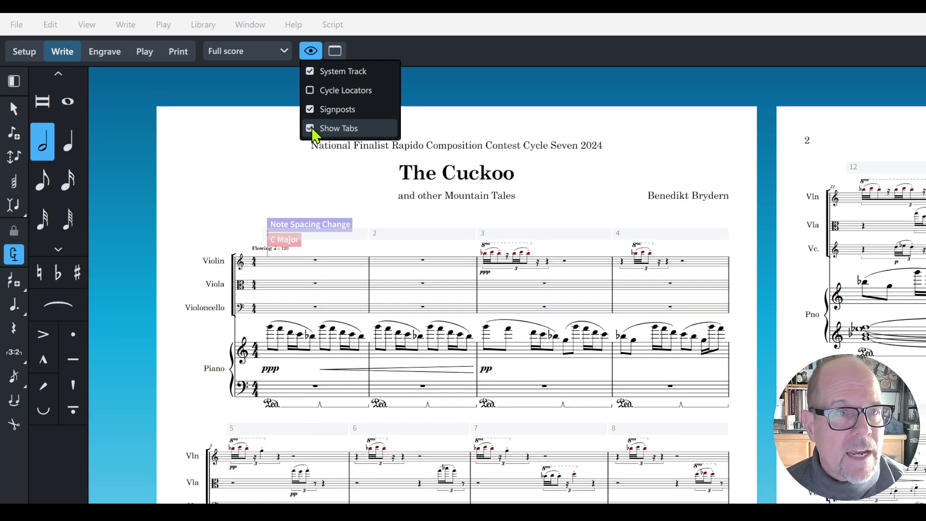
click(310, 108)
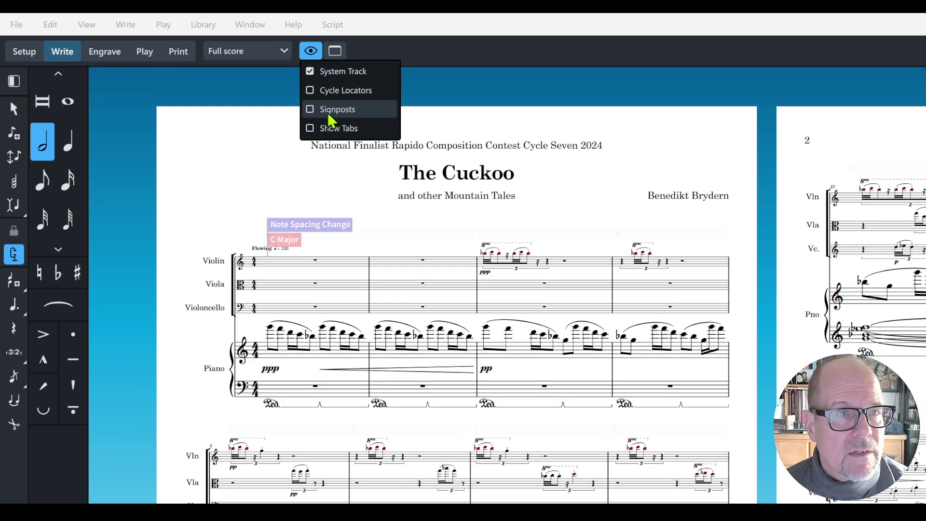
click(319, 135)
click(311, 108)
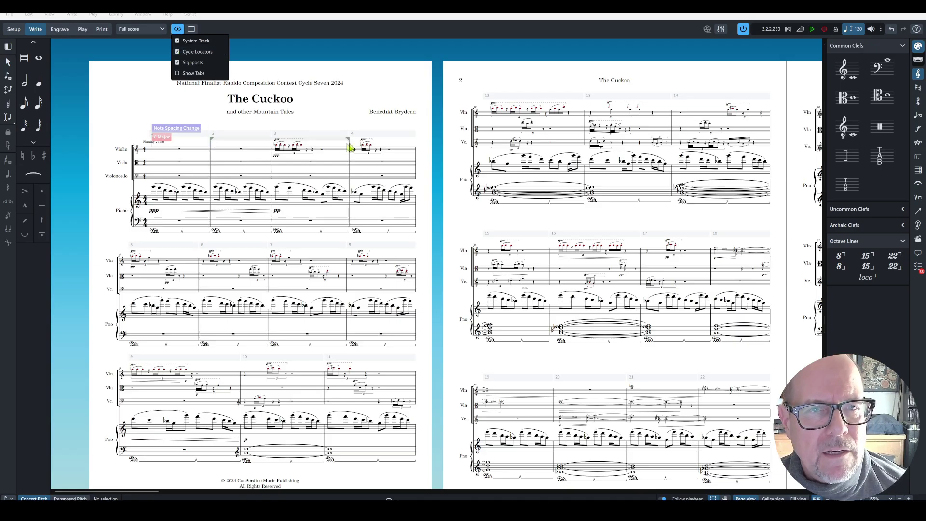
Select the piano notes in bars 2–3 and set the cycle locators from that selection
click(360, 97)
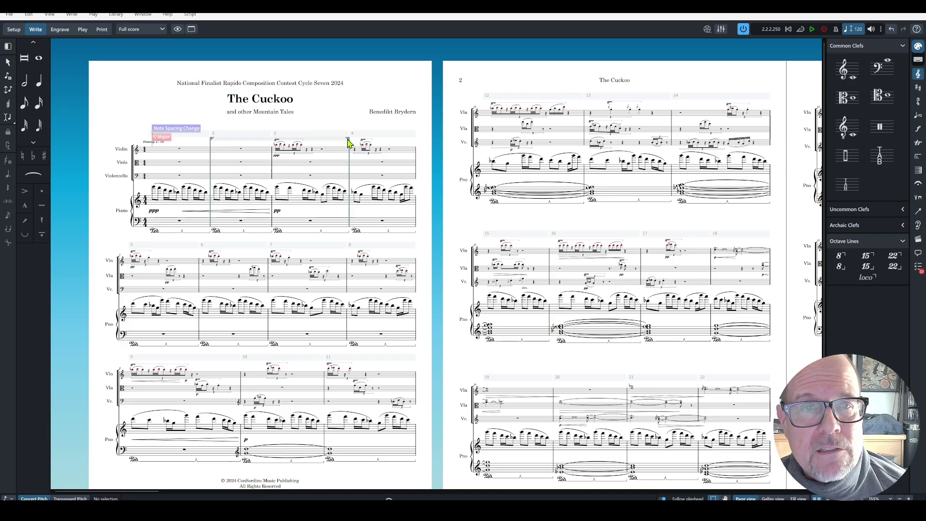
drag(350, 140, 377, 143)
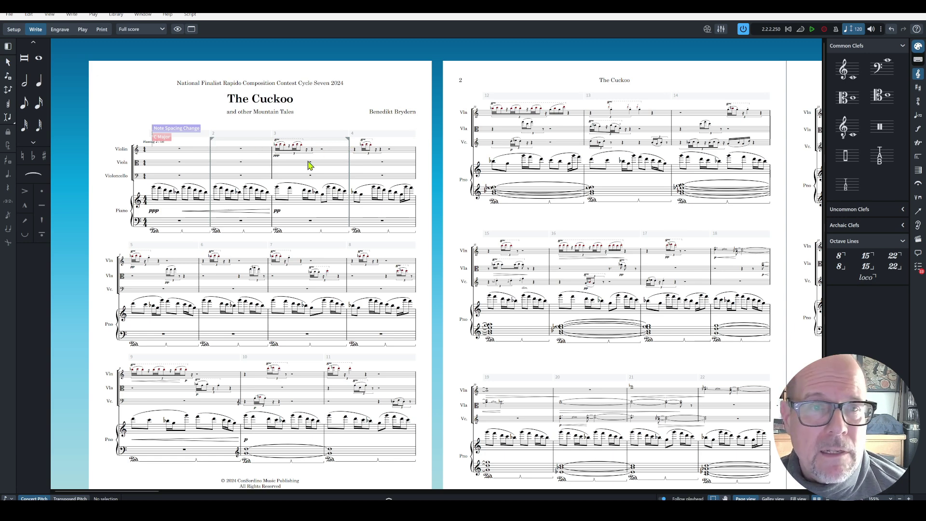
click(217, 190)
shift+click(346, 195)
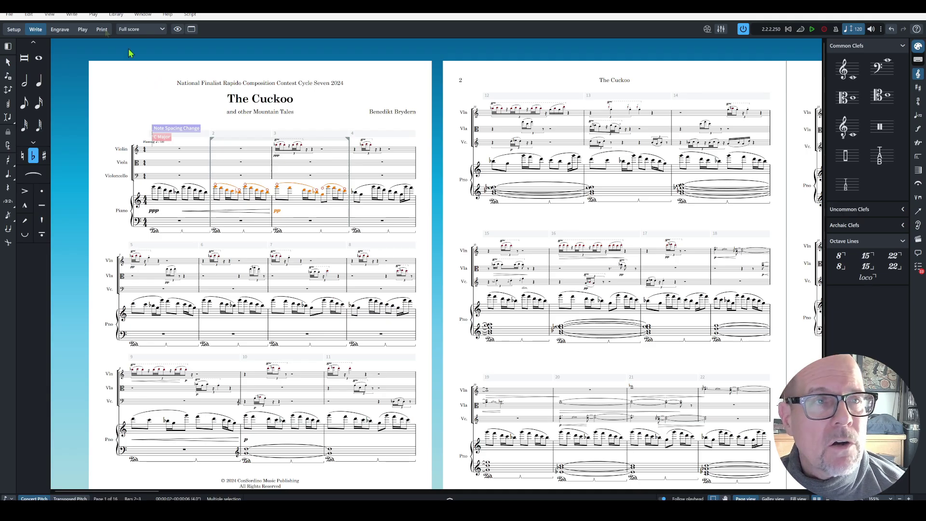
click(94, 15)
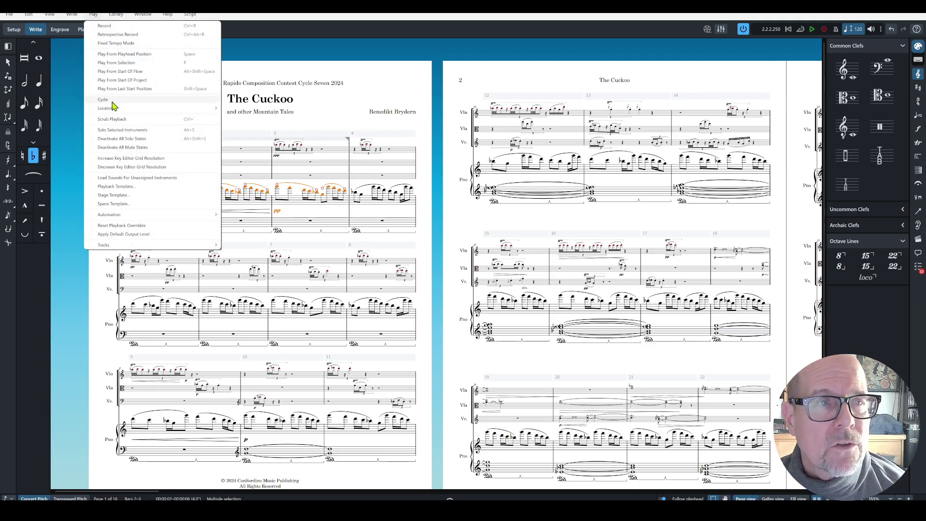
mouse_move(110, 110)
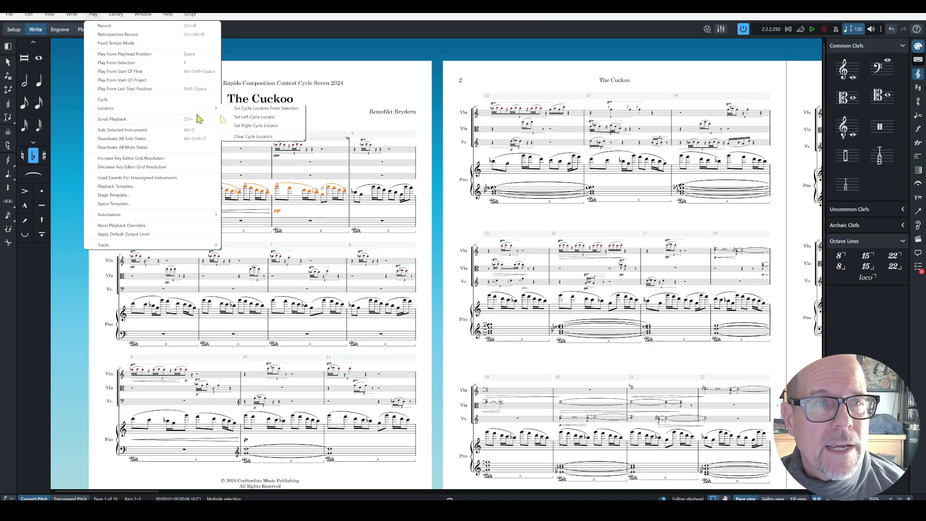
click(268, 109)
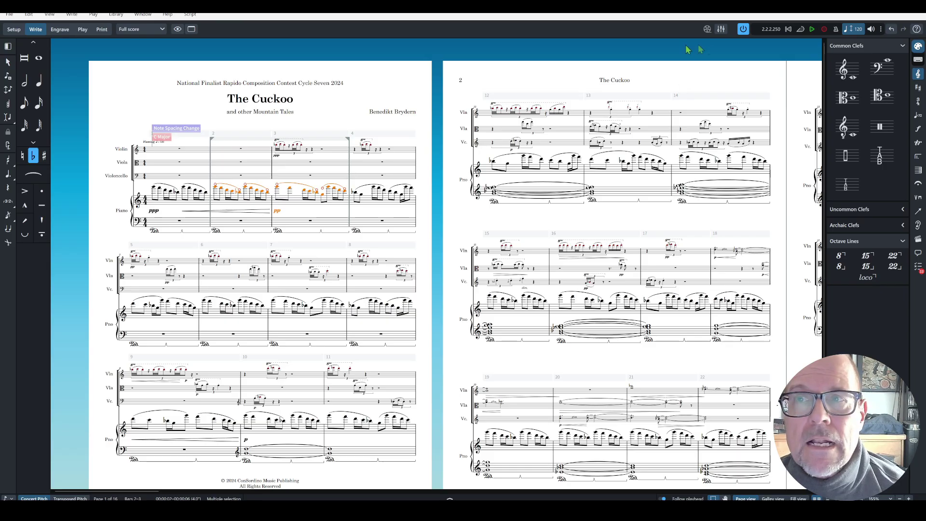
Turn on cycle playback and start playing from the first piano note in bar 2
click(801, 29)
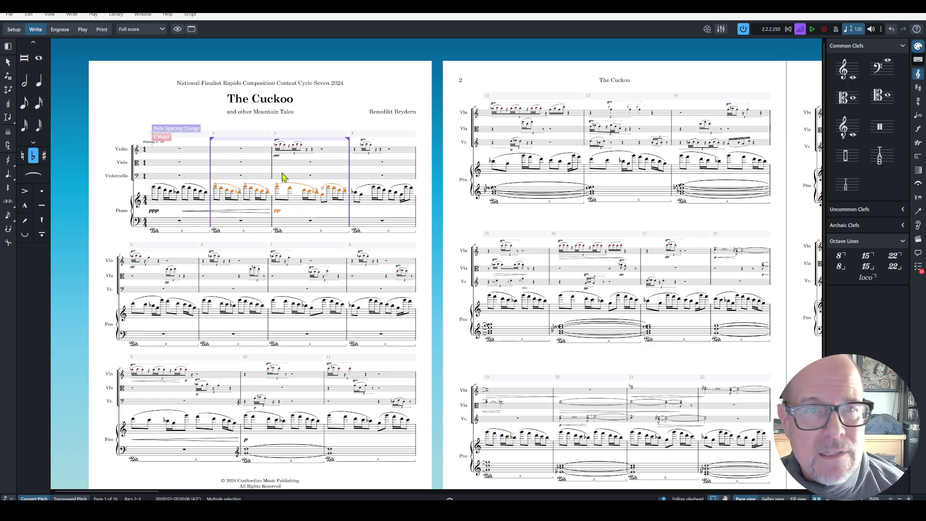
click(337, 101)
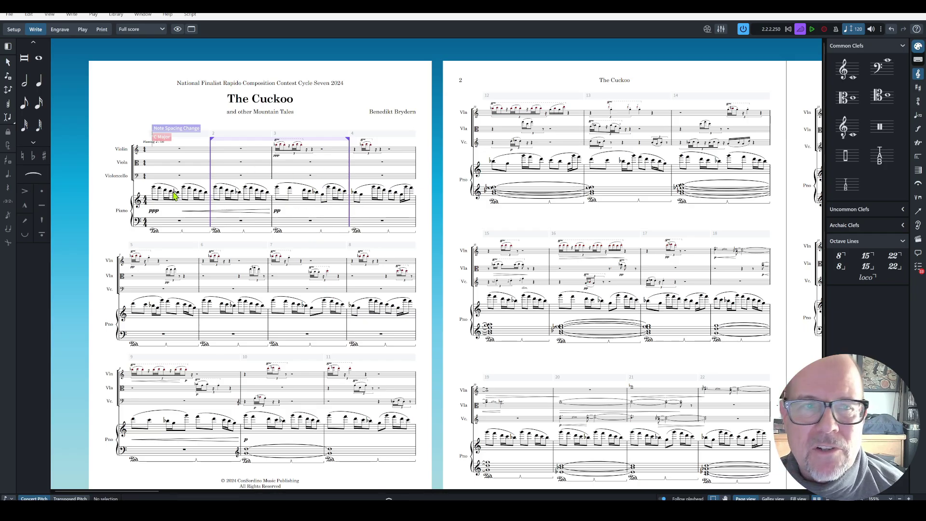
click(216, 190)
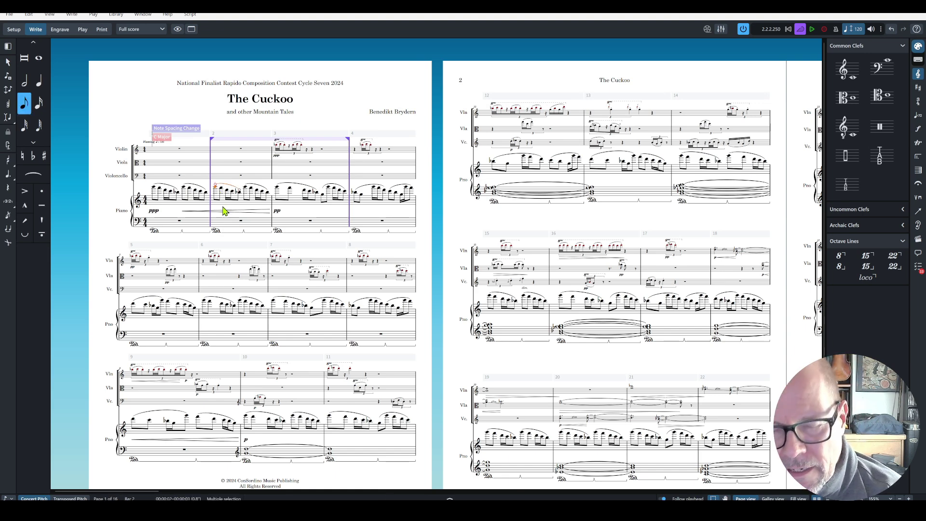
key(space)
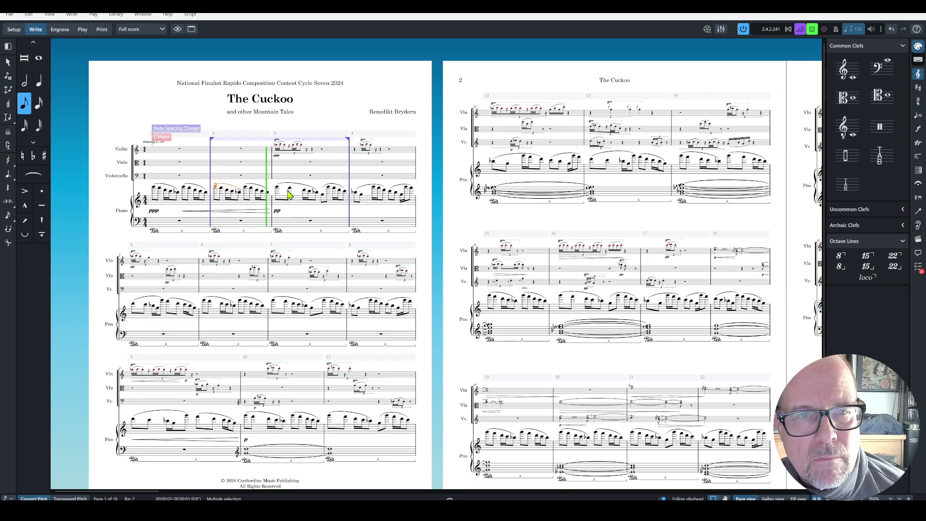
Replay the looped bars 2–4 passage several times with P, then stop playback
key(p)
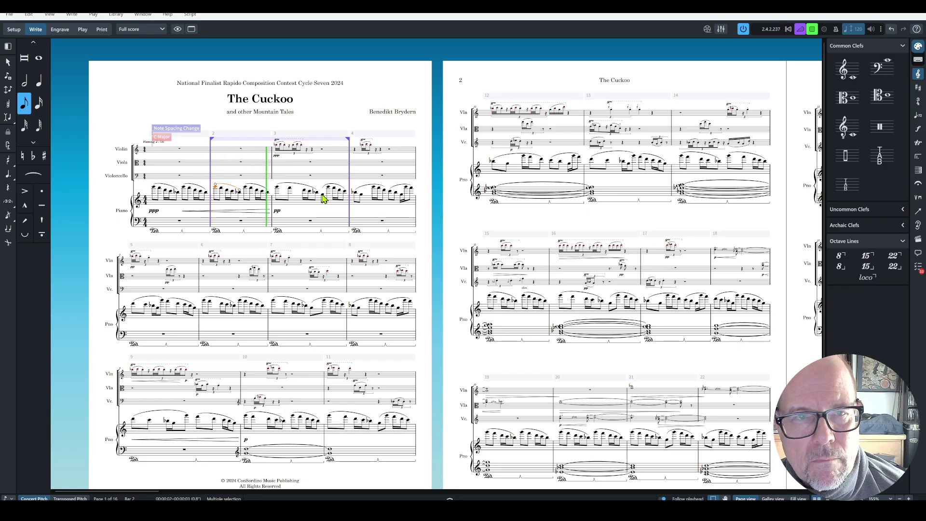
key(p)
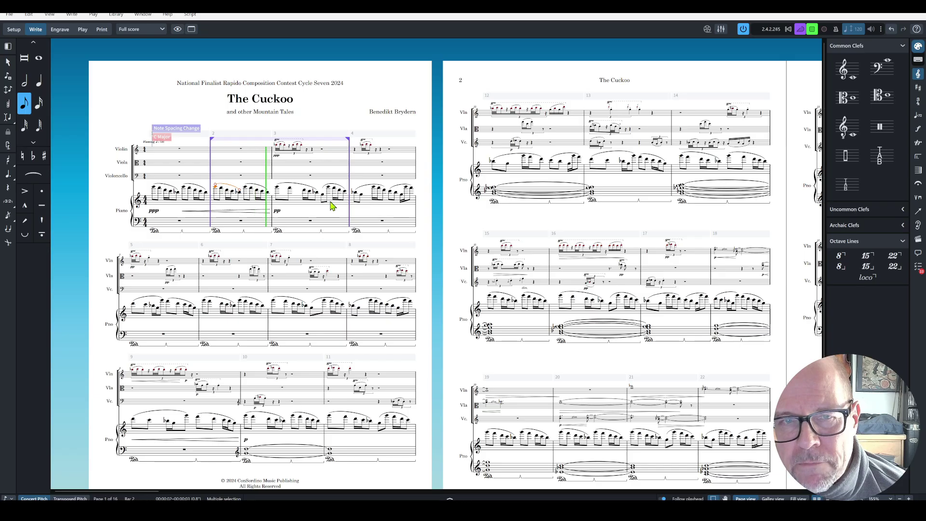
key(p)
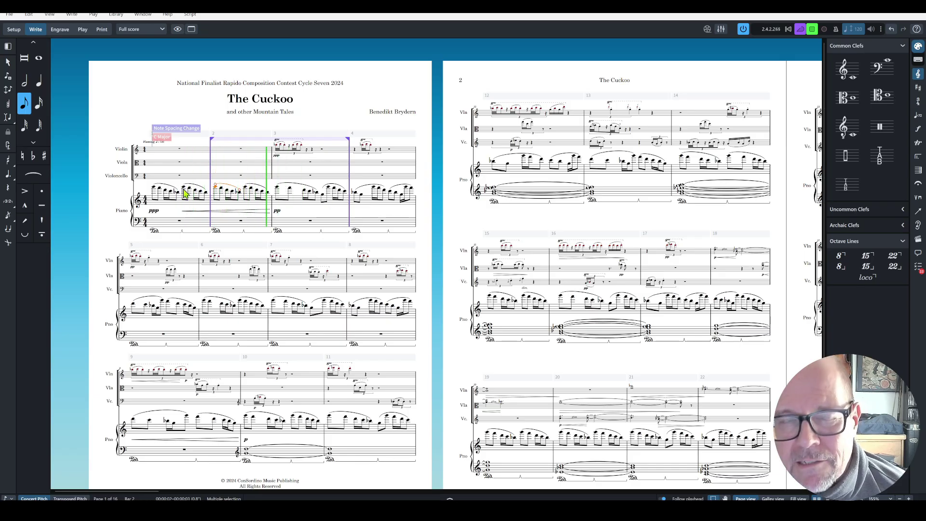
key(p)
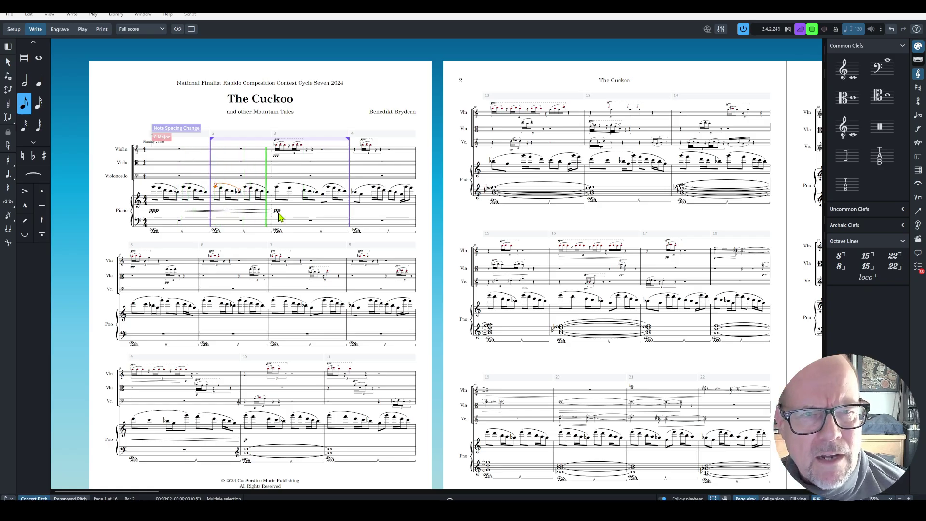
key(p)
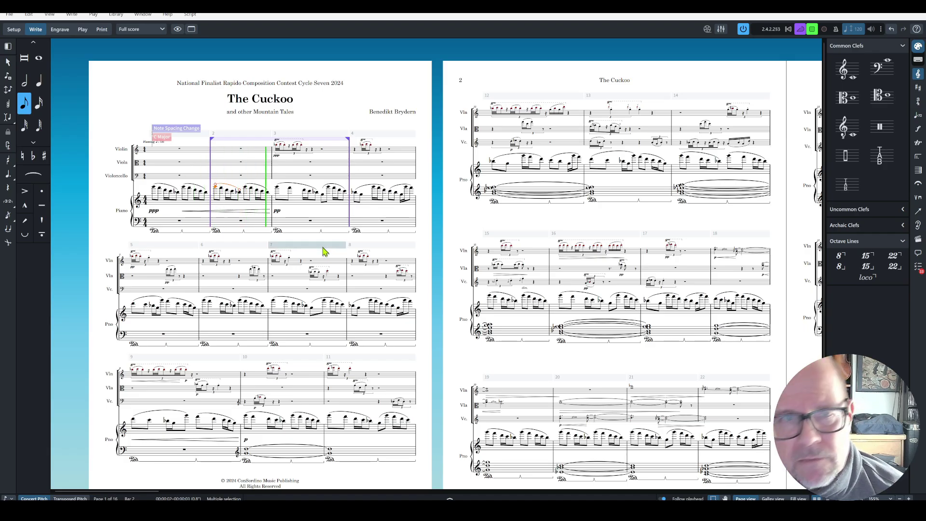
key(p)
key(space)
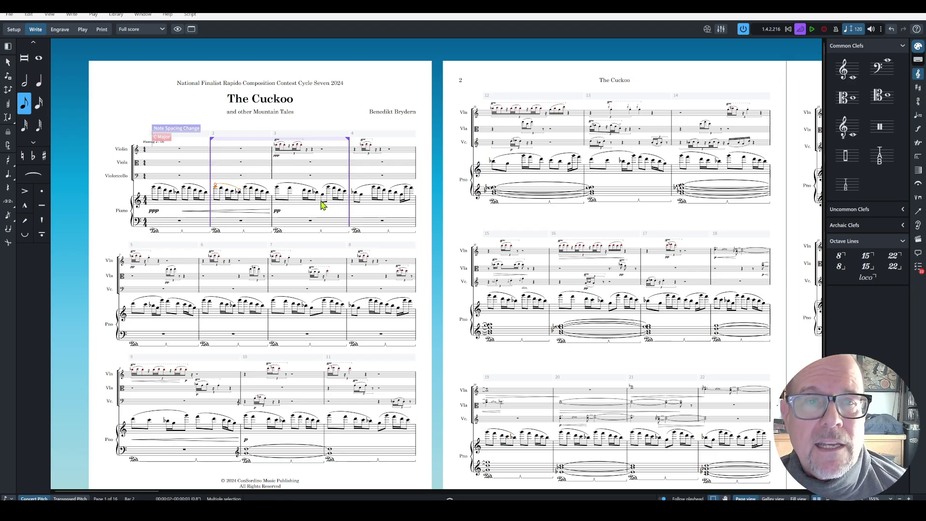
Try extending the cycle region to a later bar, then clear the note selection
scroll(328, 210, down, 1)
scroll(268, 194, up, 1)
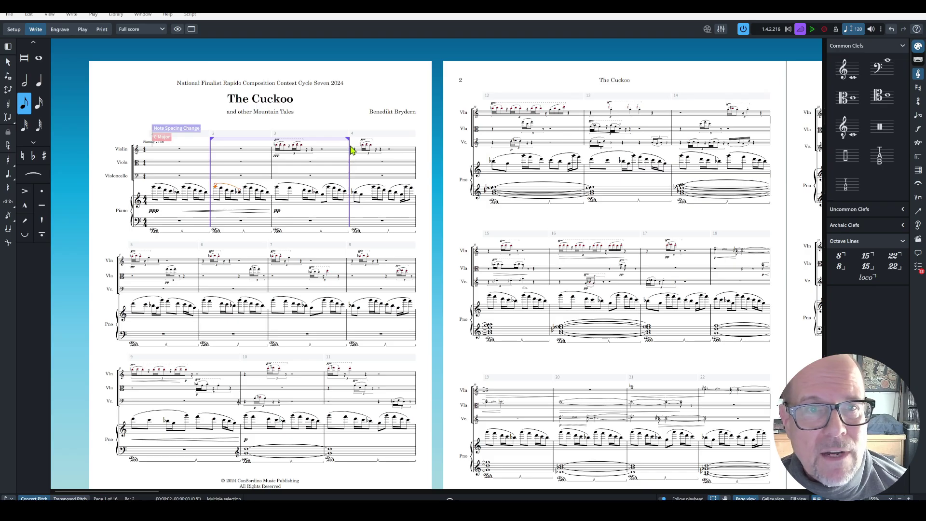
mouse_move(350, 143)
mouse_down()
mouse_move(496, 263)
mouse_move(615, 244)
mouse_move(708, 182)
mouse_move(767, 290)
mouse_move(752, 386)
mouse_move(767, 381)
mouse_move(557, 216)
mouse_move(477, 193)
mouse_move(355, 290)
mouse_move(289, 235)
mouse_move(282, 203)
mouse_move(355, 200)
mouse_up()
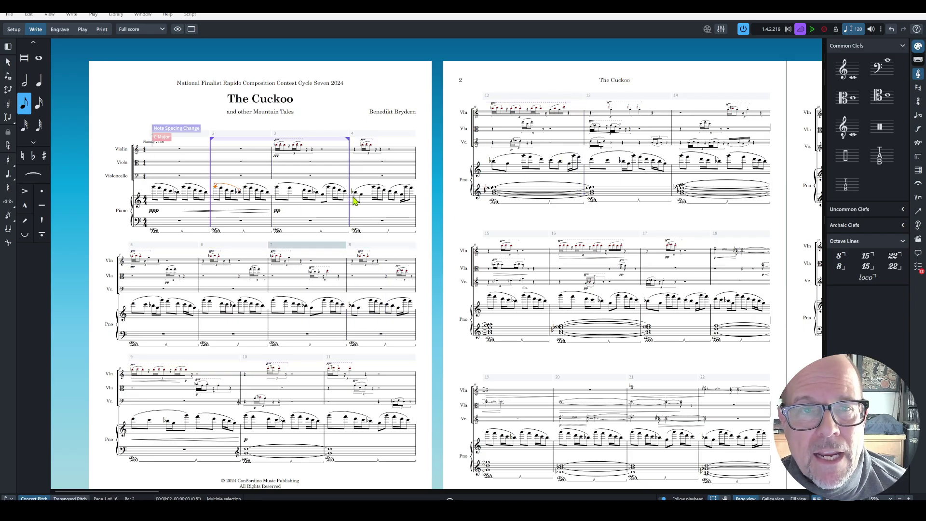
key(Escape)
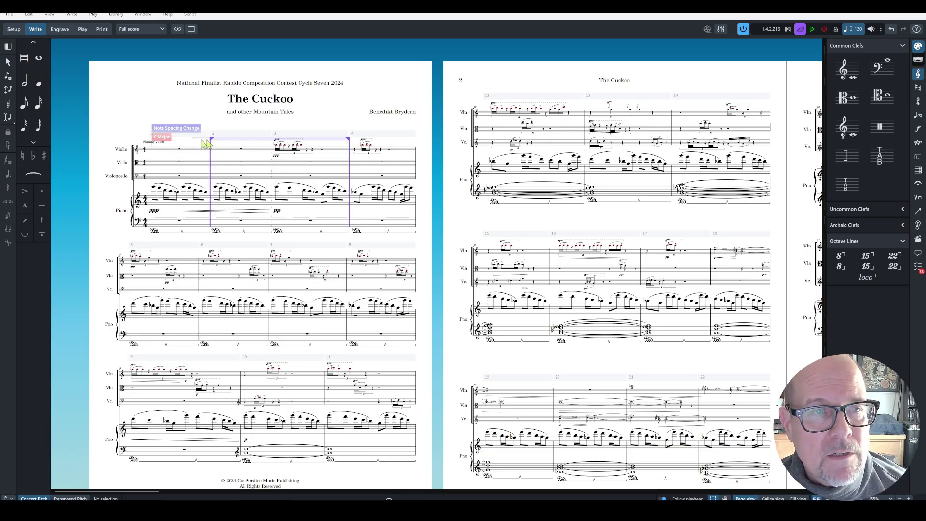
Move the cycle region's start slightly before bar 2, then return to the Hub's Open Recent page
drag(214, 143, 200, 145)
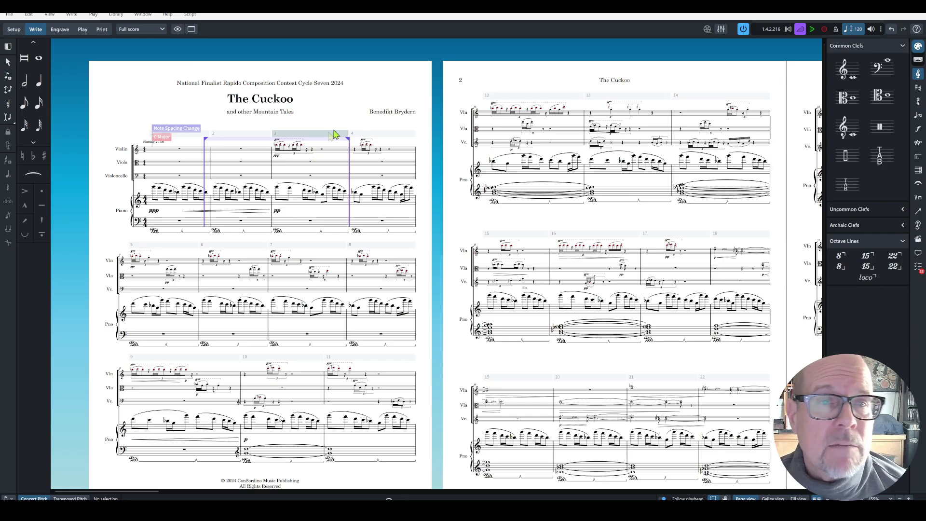
scroll(373, 104, down, 1)
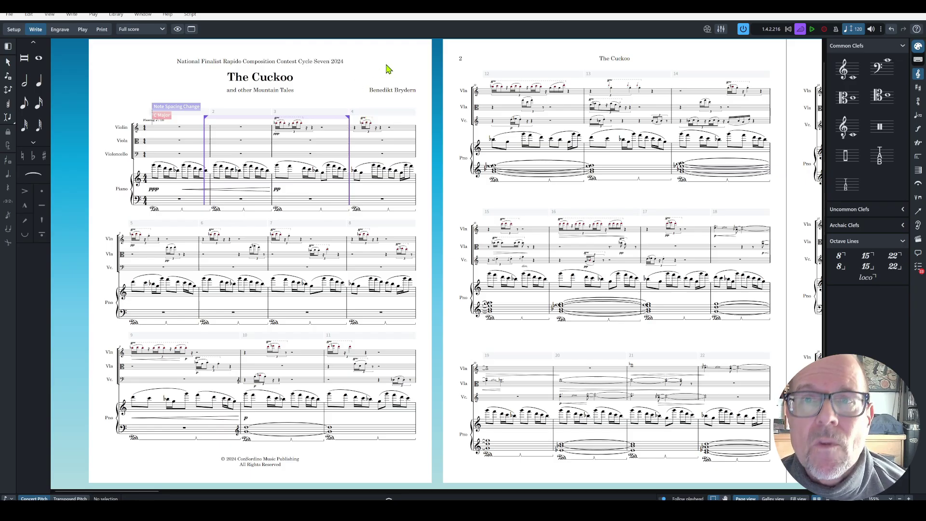
click(178, 30)
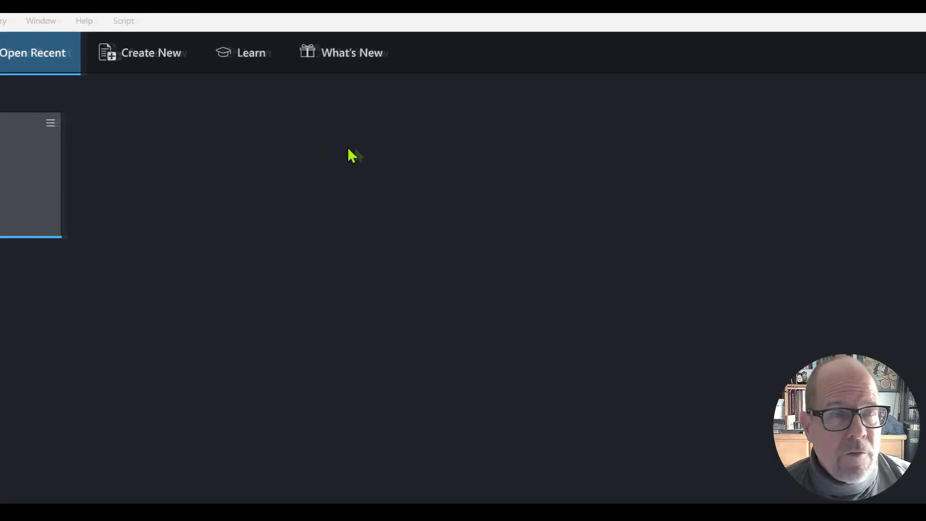
Switch the Hub to What's New to list the Dorico 6.0 features
click(471, 56)
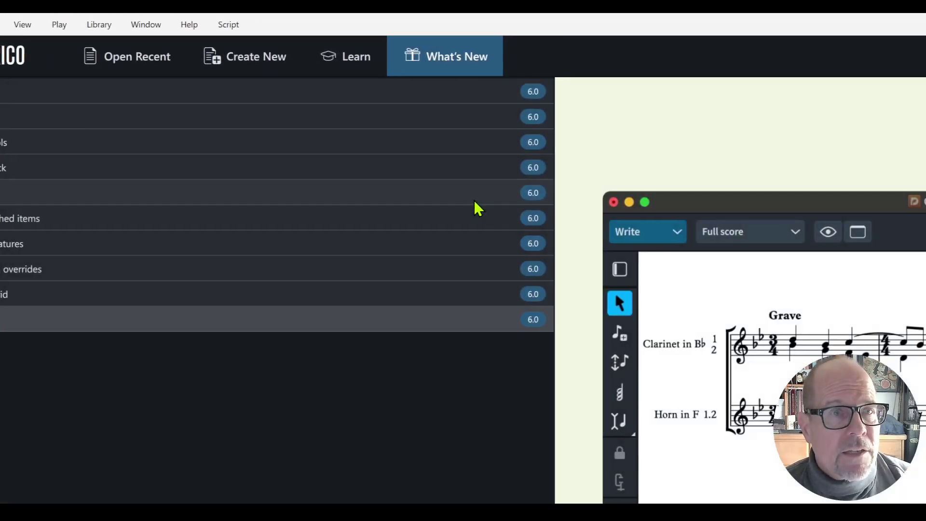